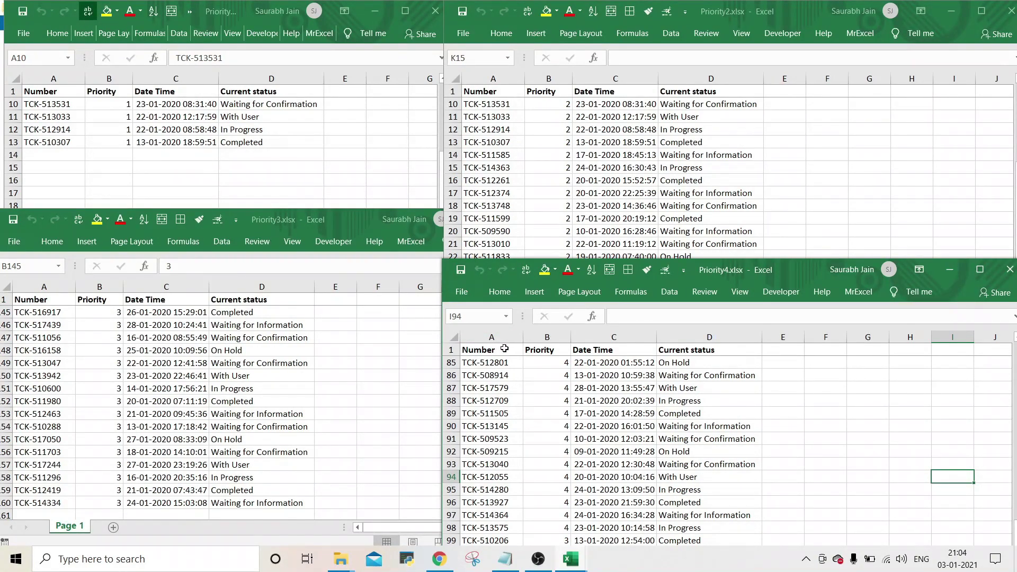
Step: Create a new blank workbook and maximize its window
click(23, 33)
click(68, 100)
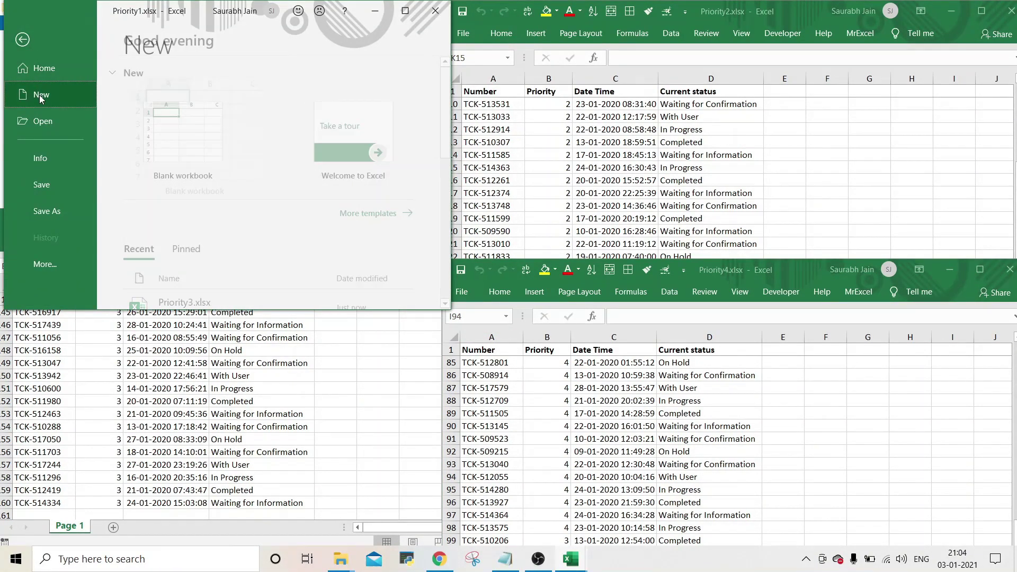
click(165, 109)
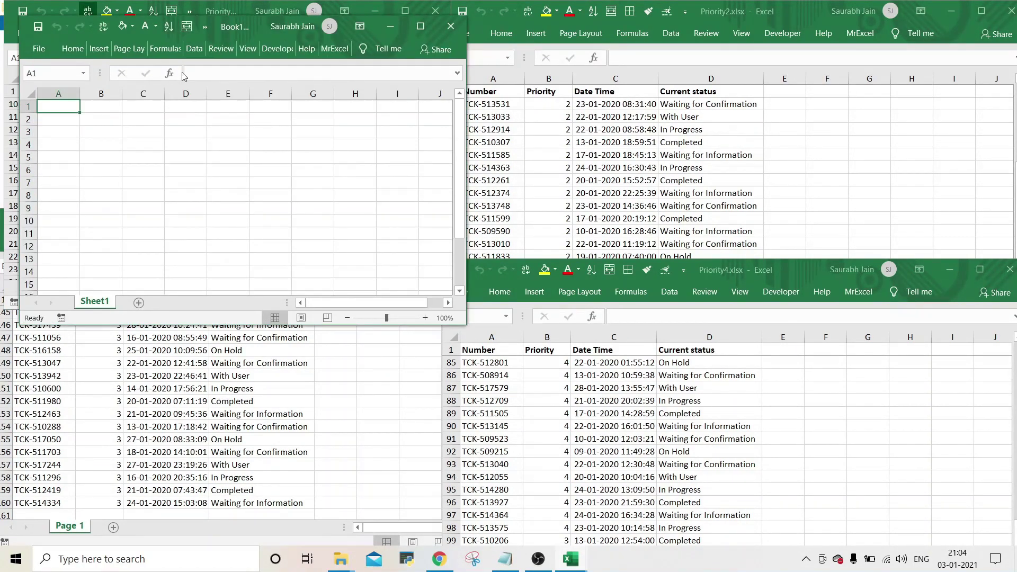
double_click(238, 27)
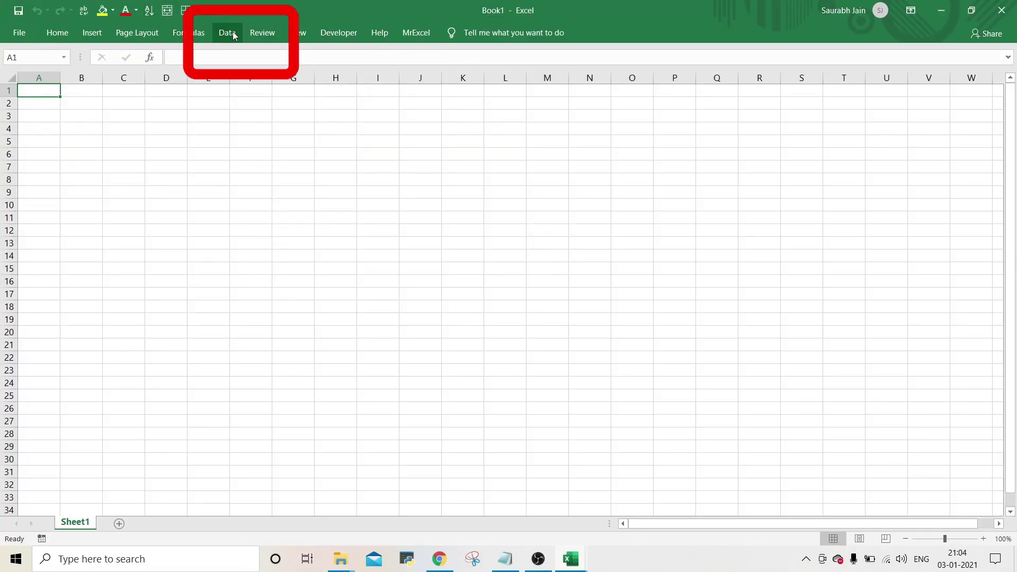
Step: Show the Data tab's Get Data From File import options
click(233, 33)
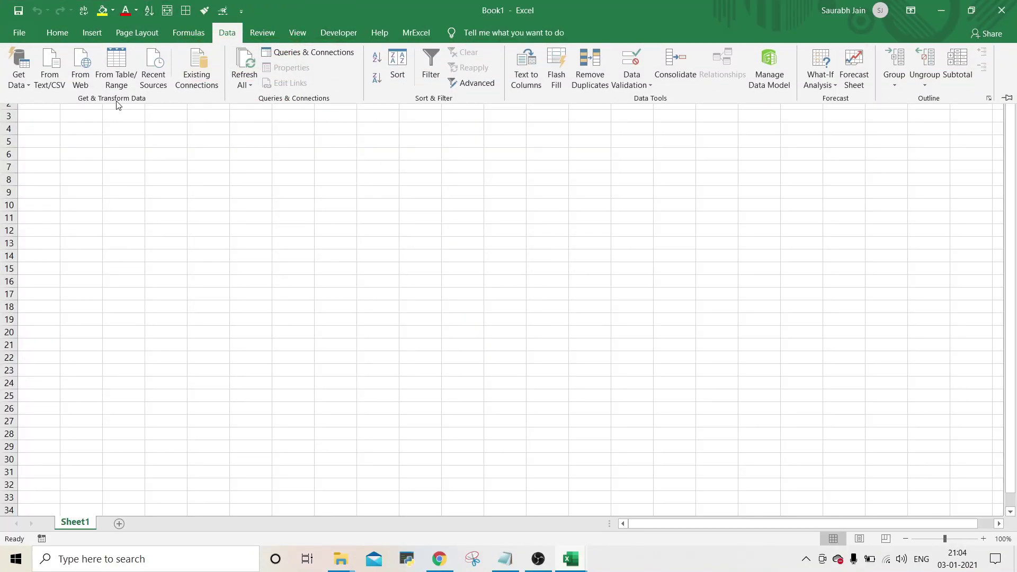
click(32, 84)
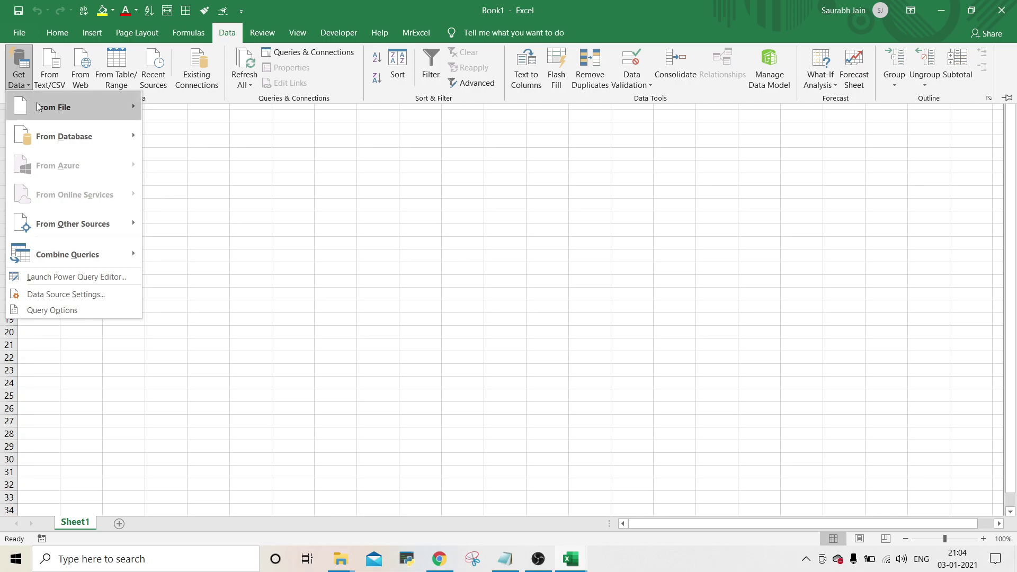
mouse_move(53, 107)
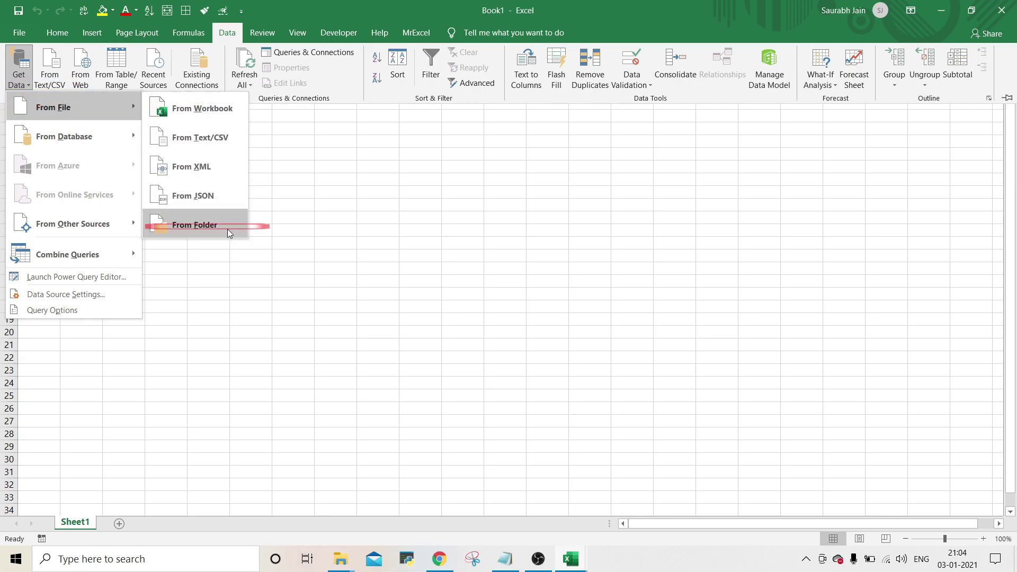
Step: Import From Folder using the Merging Workbooks folder, previewing Priority1–Priority4.xlsx
click(208, 228)
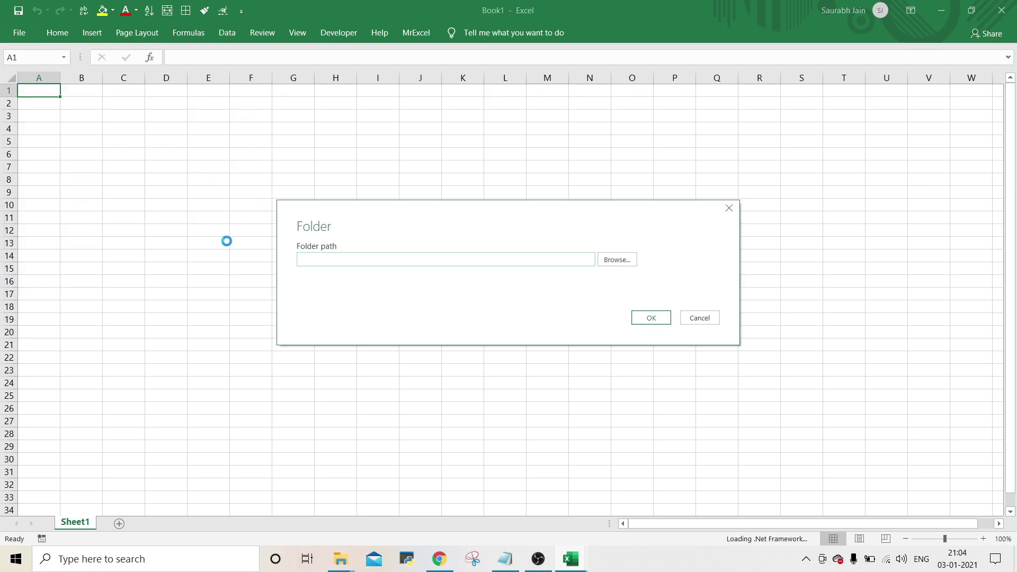
click(618, 259)
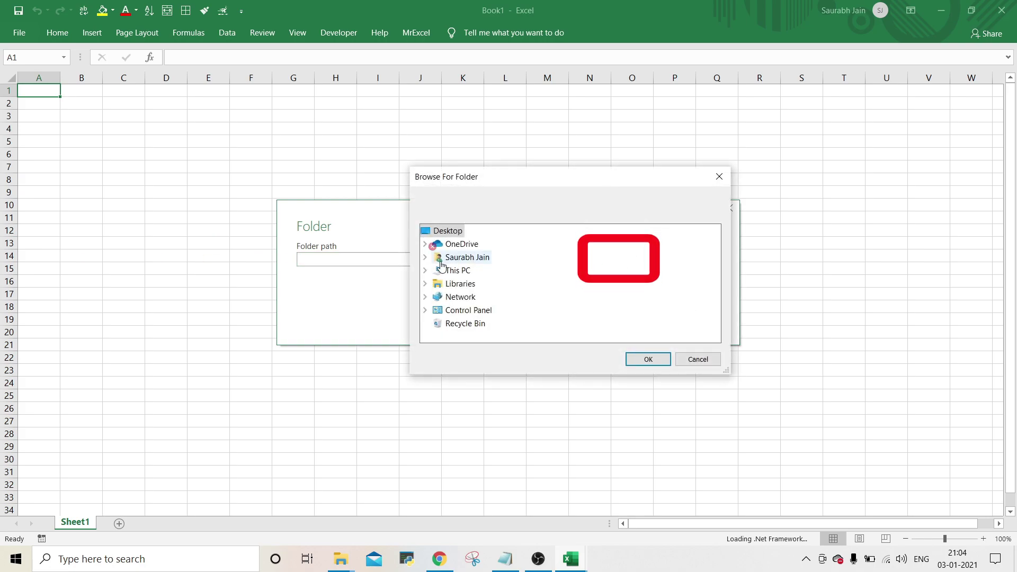
click(427, 272)
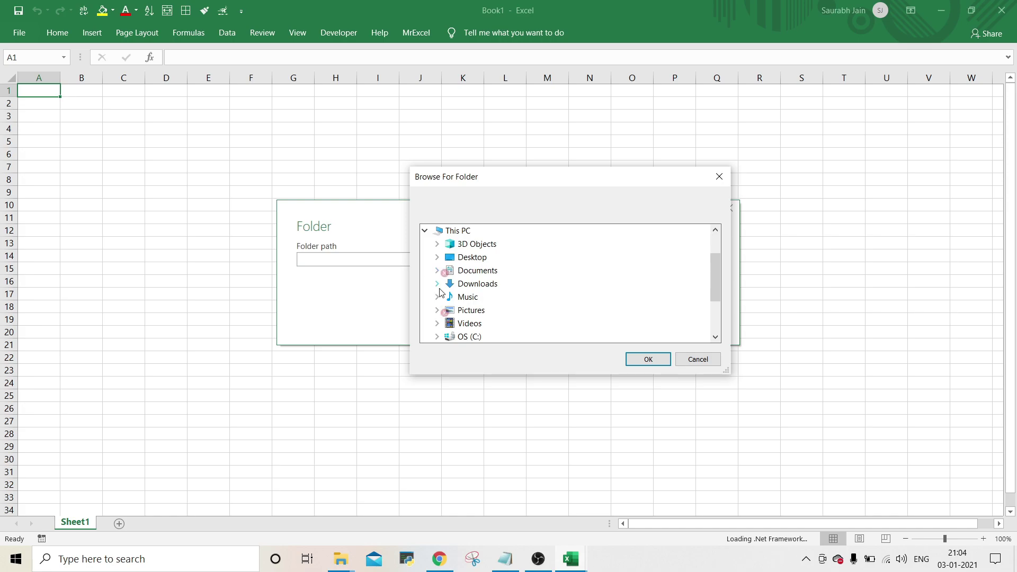
scroll(431, 302, down, 1)
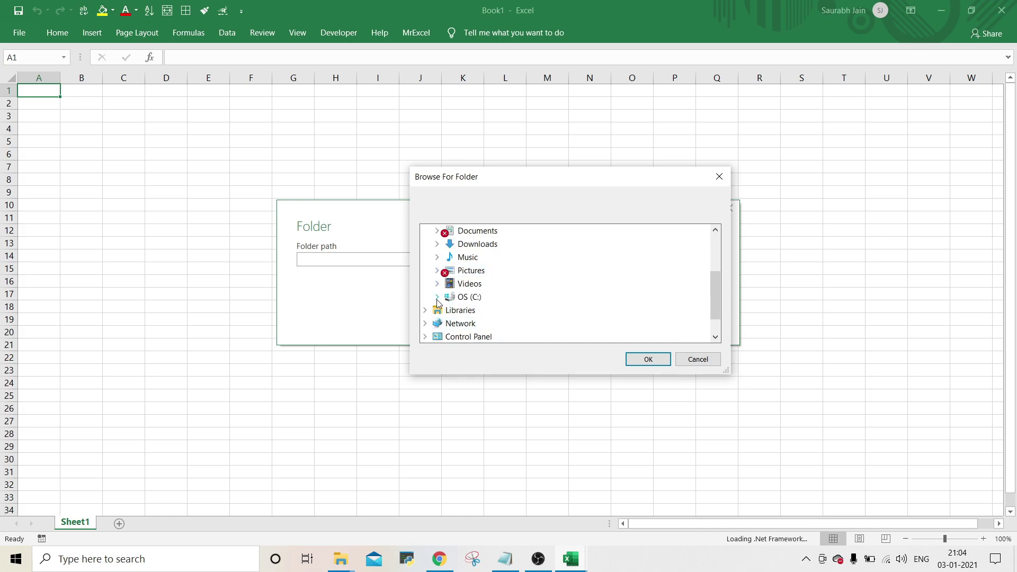
click(614, 297)
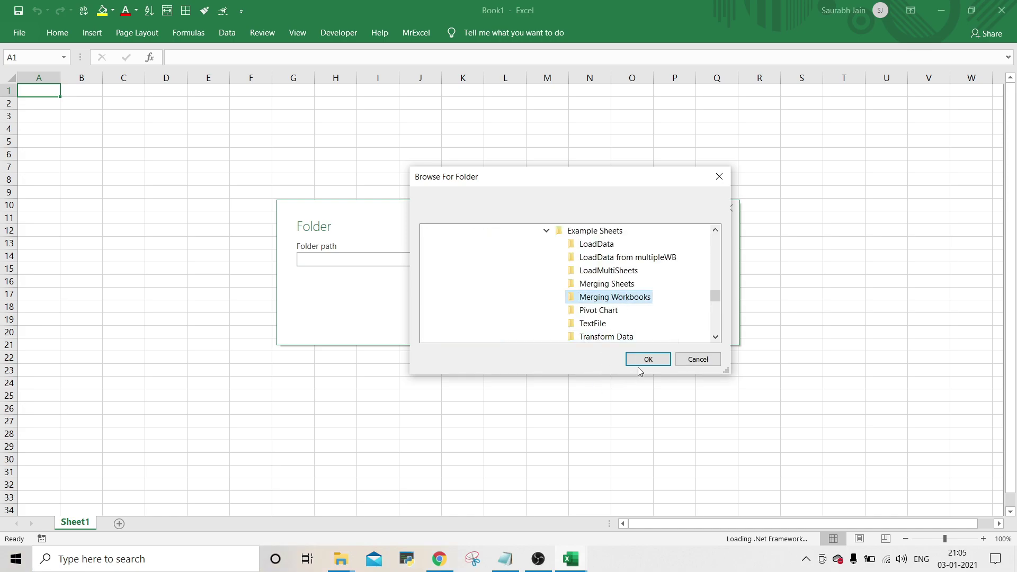
click(642, 366)
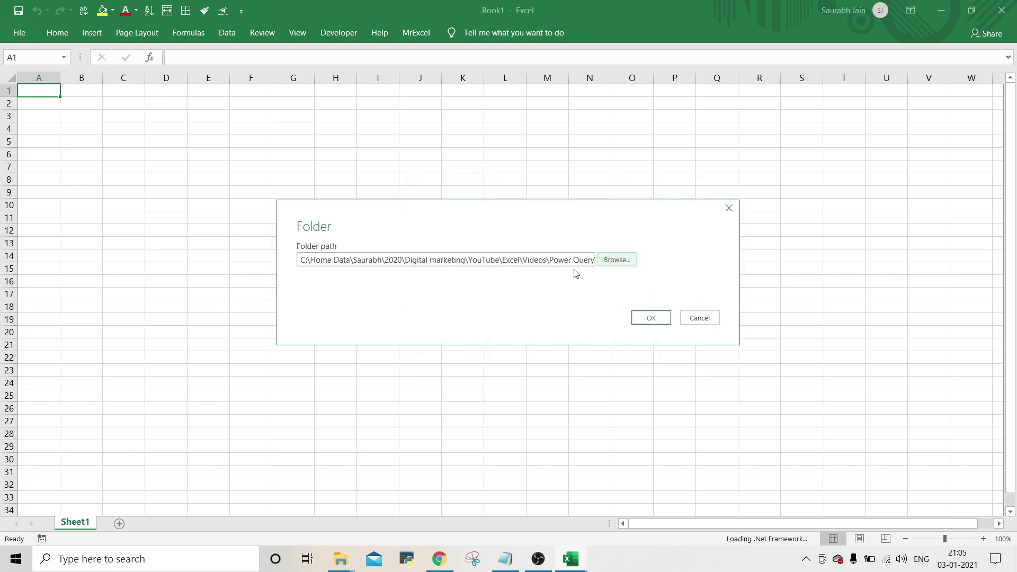
click(651, 320)
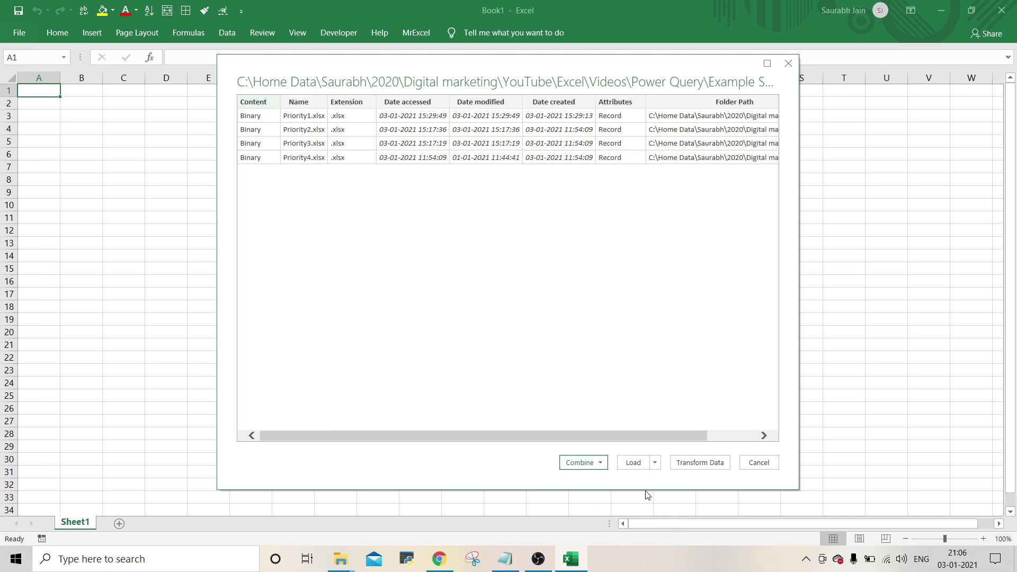
Step: Combine & Load the four priority files, choosing Page 1 as the sheet to extract
click(602, 465)
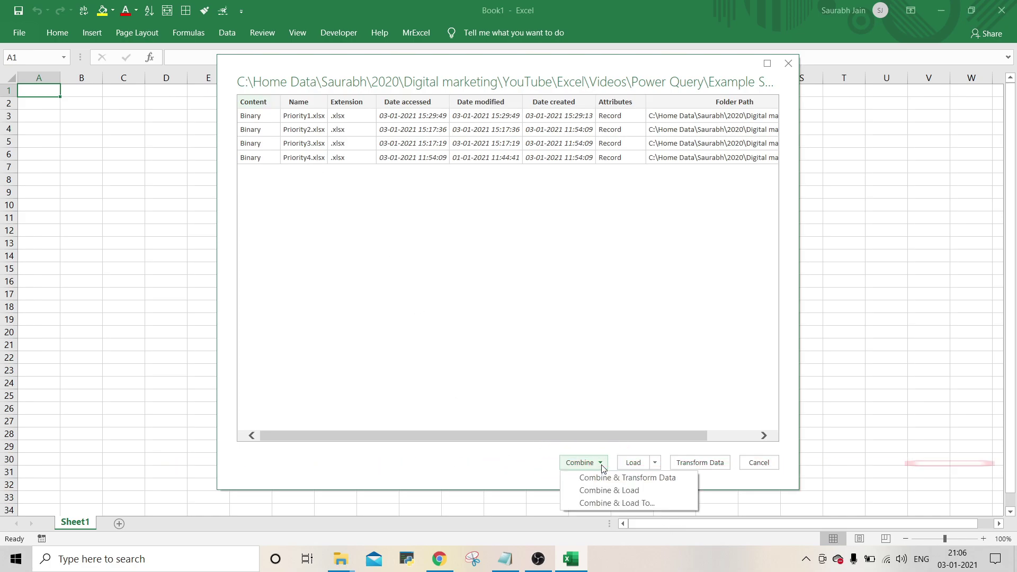
click(630, 493)
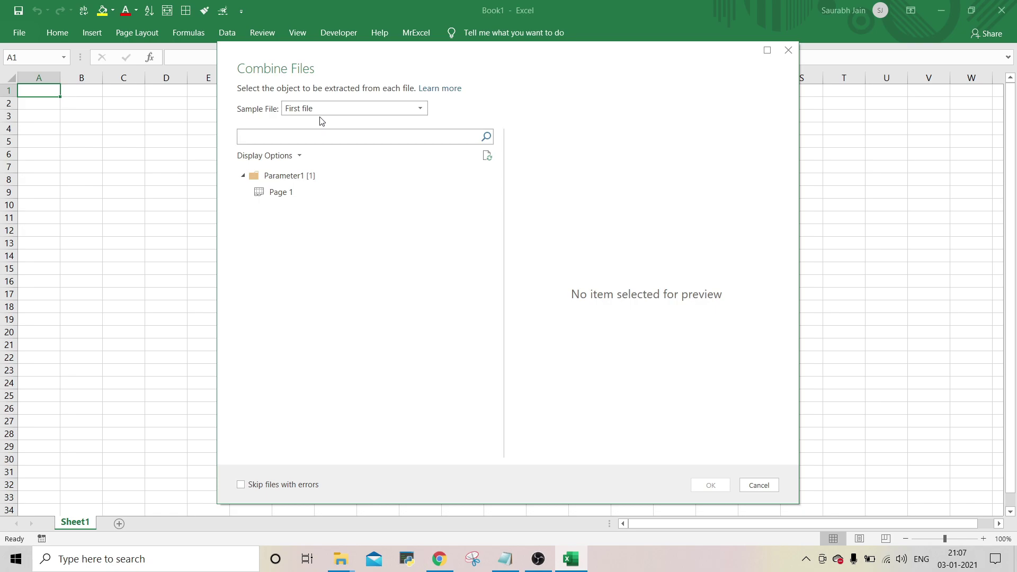
click(285, 196)
Step: Load the combined 294-row table, widen the Queries & Connections pane, and scroll through the rows
click(710, 485)
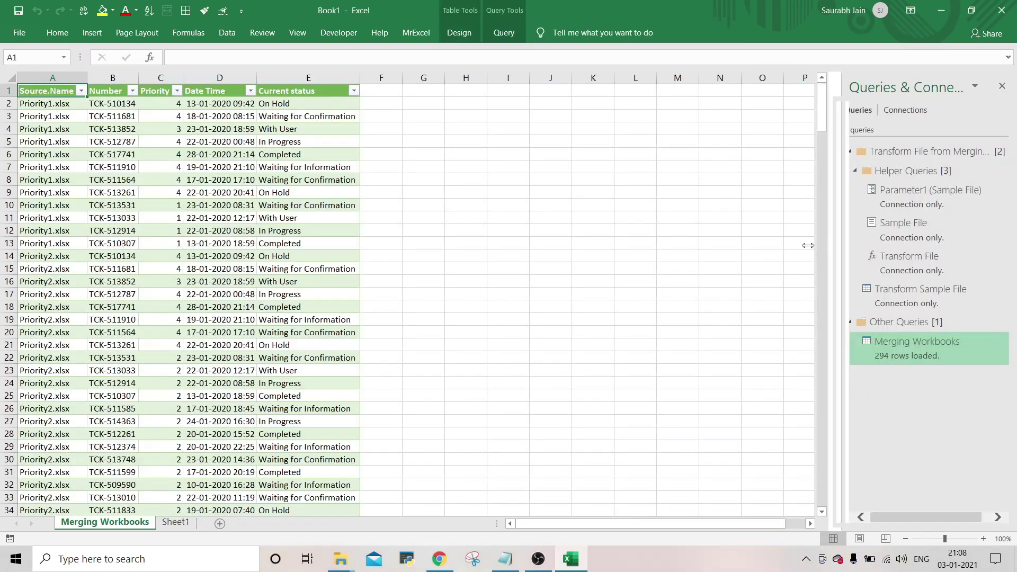
drag(808, 245, 770, 246)
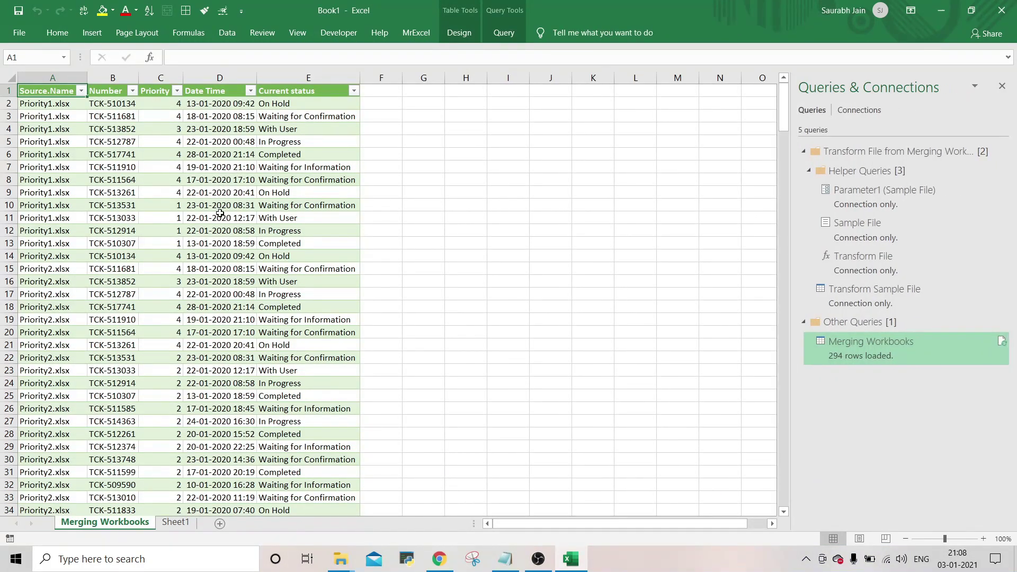
scroll(220, 213, down, 4)
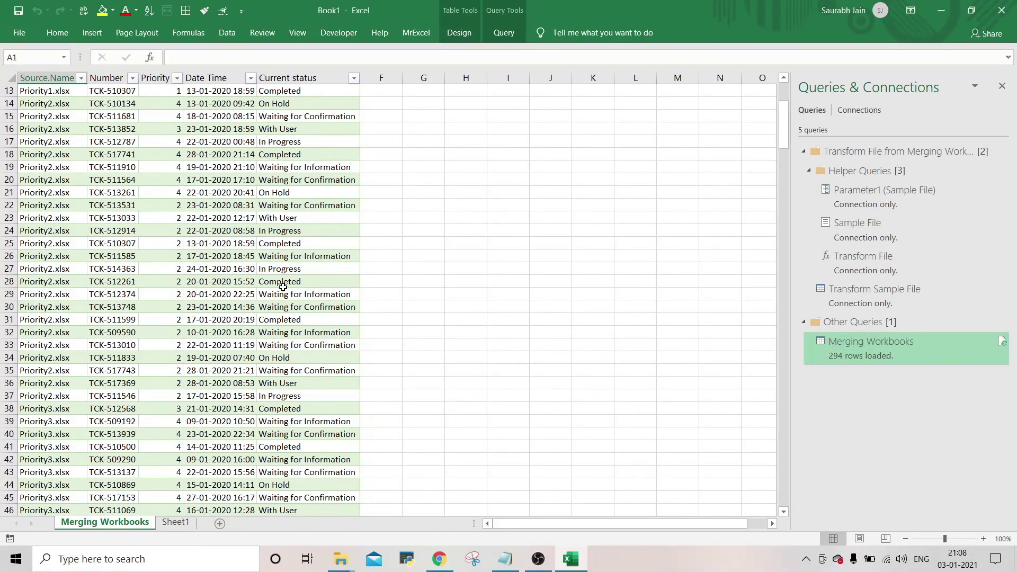
scroll(283, 287, up, 4)
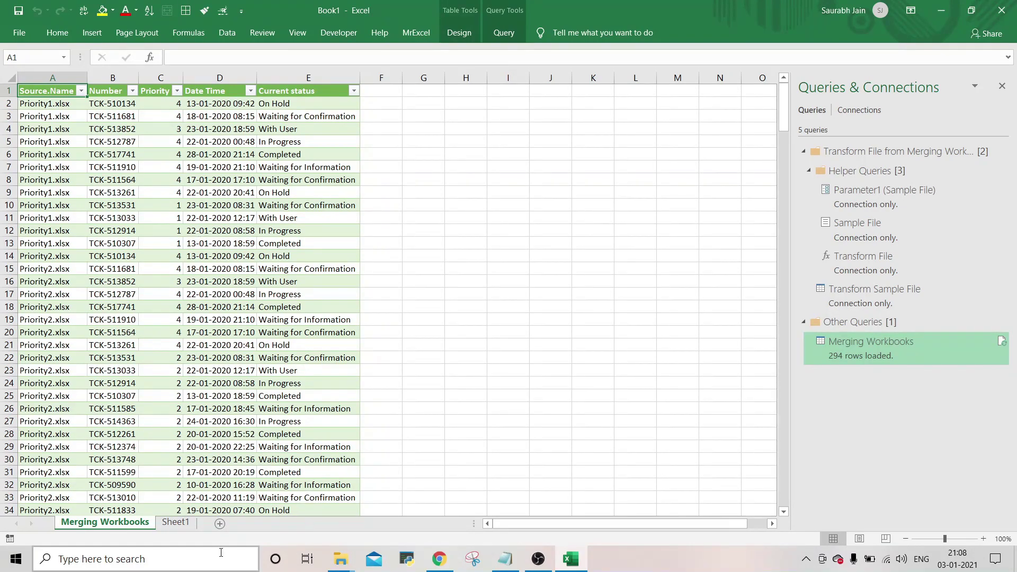
Step: On Sheet1, import From Folder again using the Merging Workbooks folder
click(176, 523)
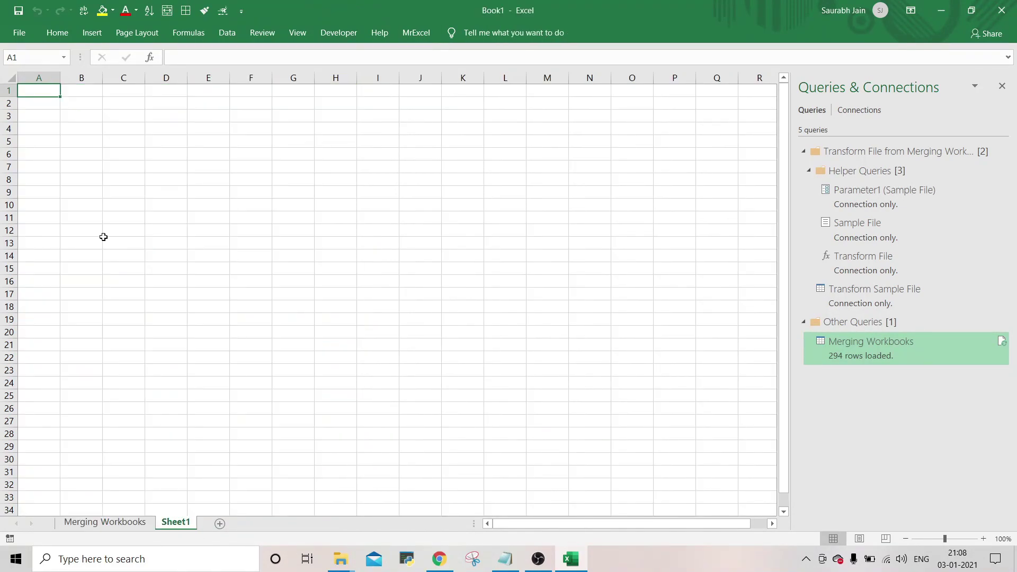
click(232, 35)
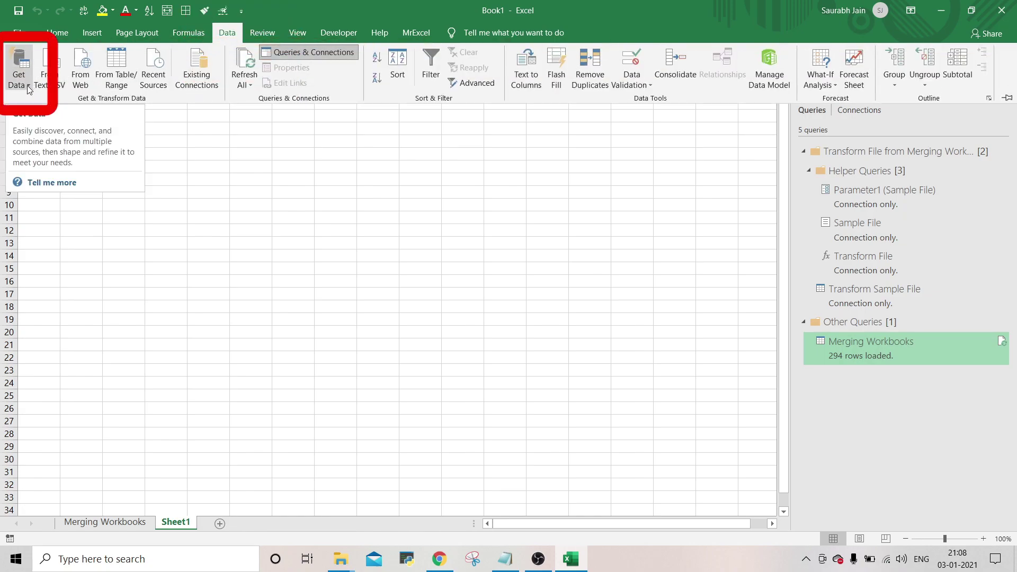
click(27, 84)
mouse_move(37, 107)
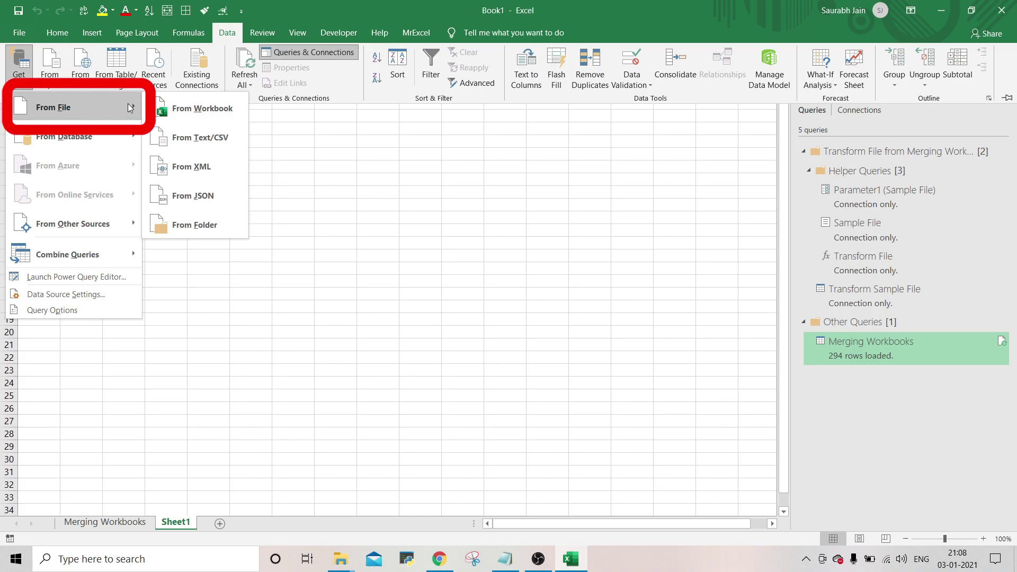
click(207, 222)
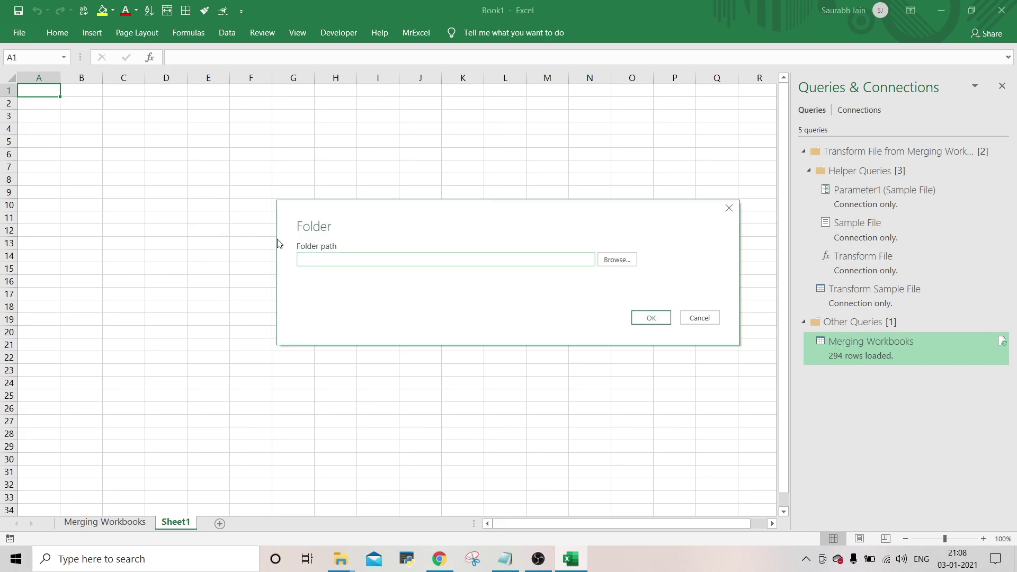
click(611, 262)
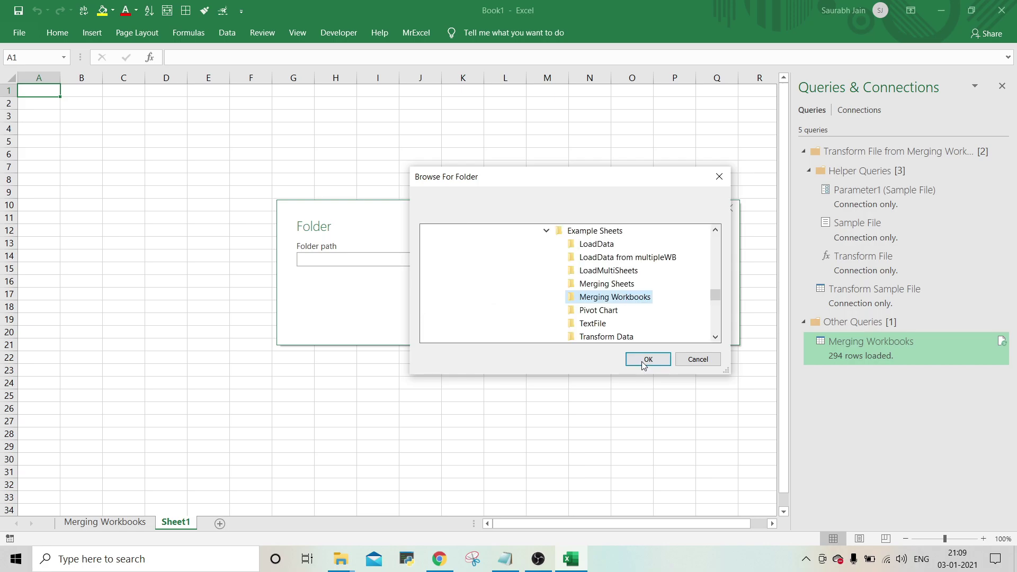
click(647, 359)
click(651, 320)
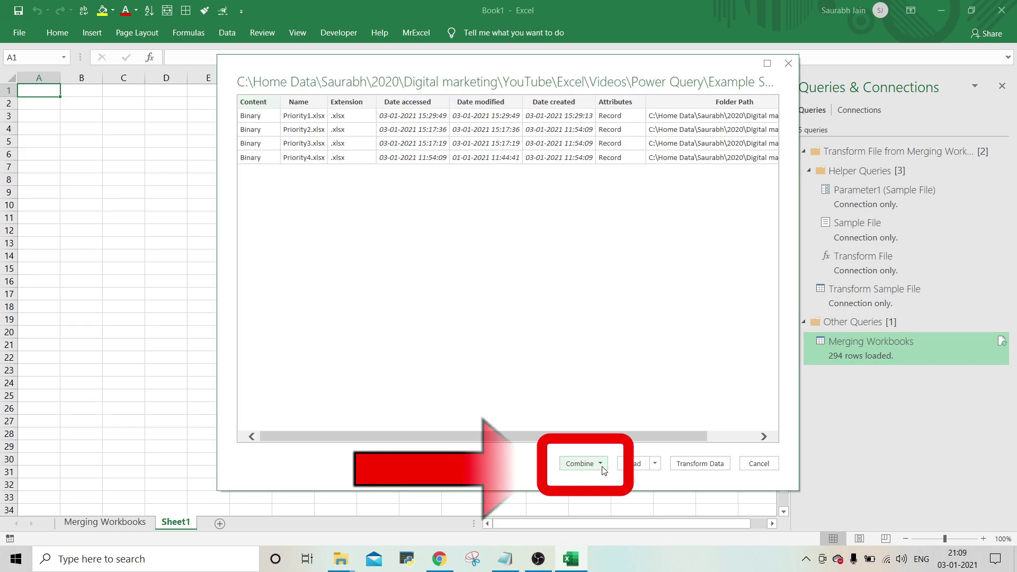
Step: Choose Combine & Load To with Page 1 as each file's table
click(601, 465)
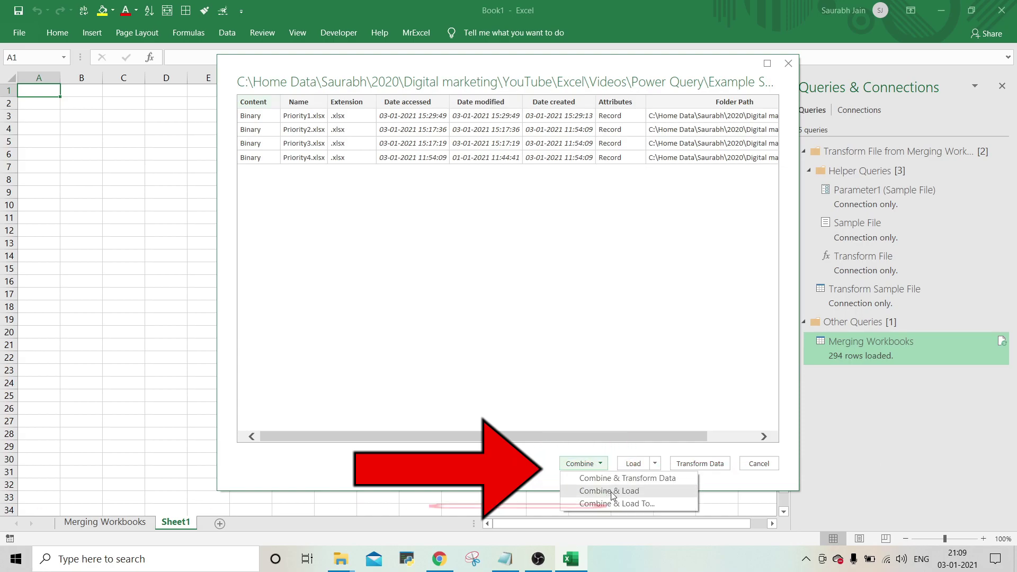
click(614, 508)
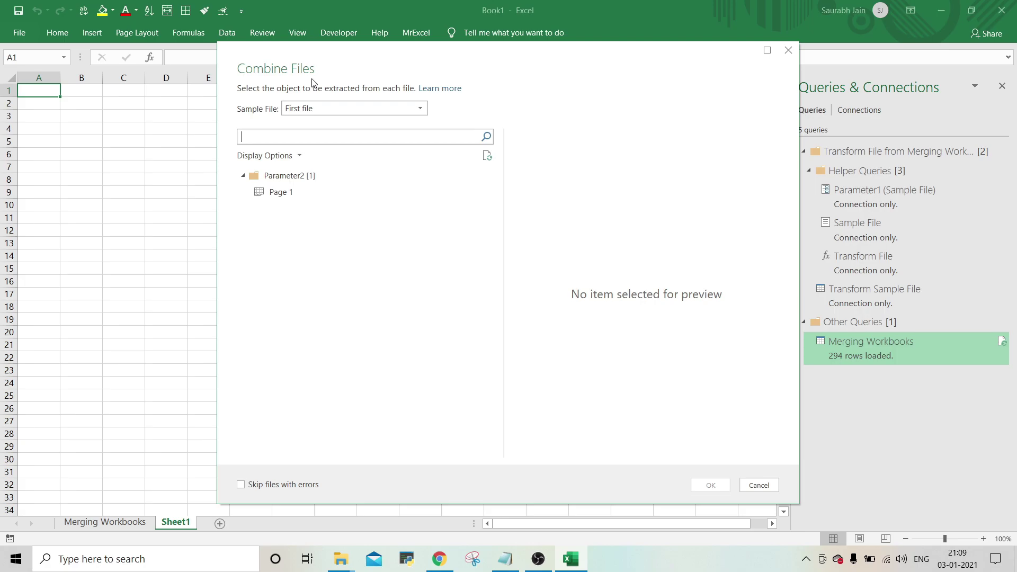
click(279, 193)
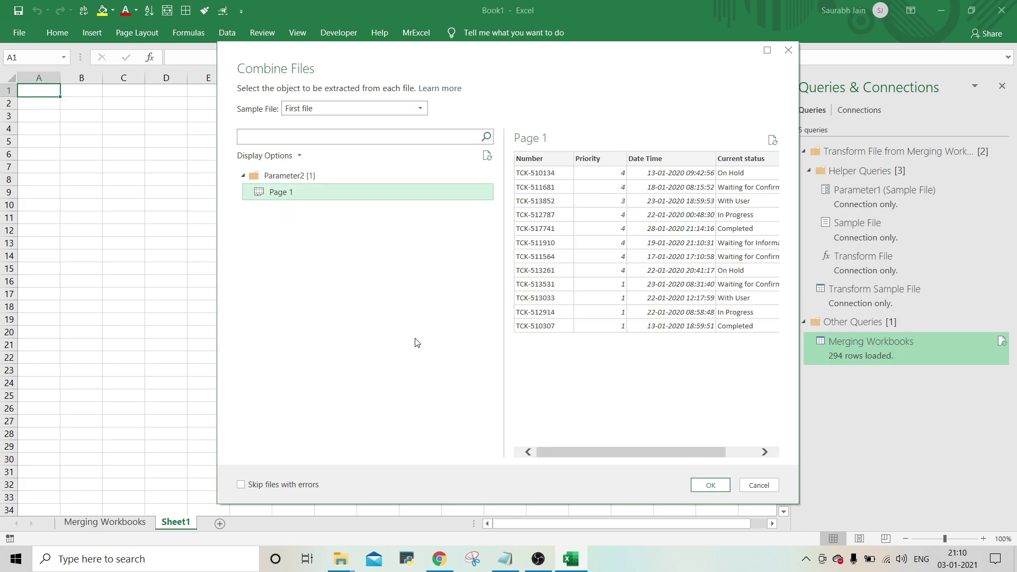
click(711, 485)
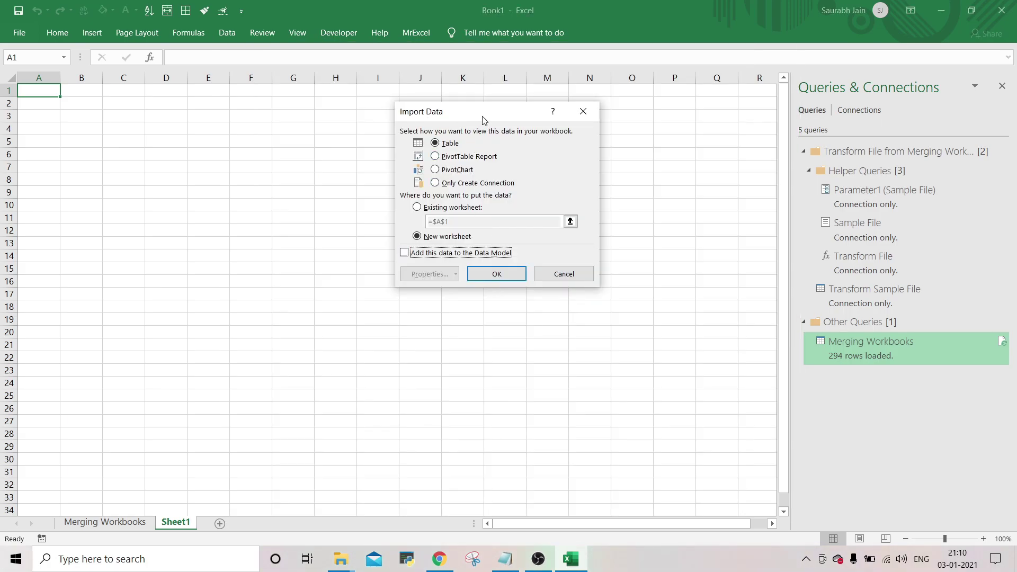
Step: Load as a PivotTable at Sheet1 B4 counting Number by Priority: 4, 19, 56, 215
click(467, 158)
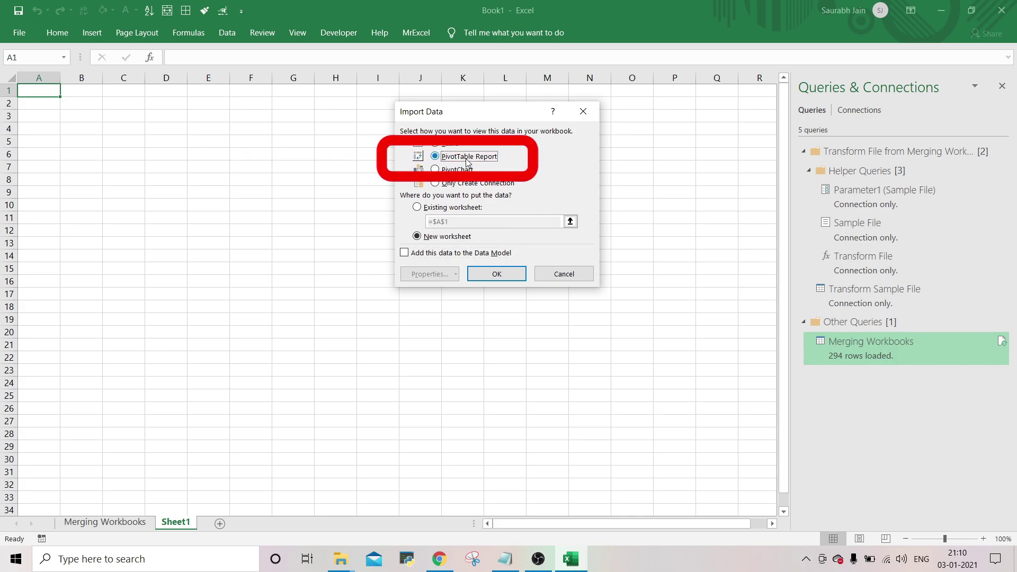
click(418, 208)
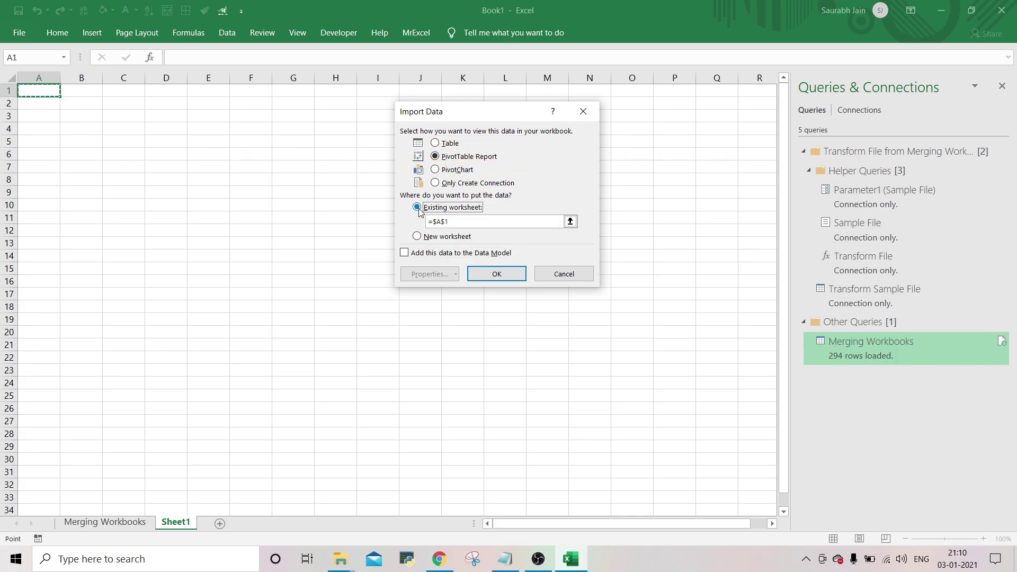
click(97, 127)
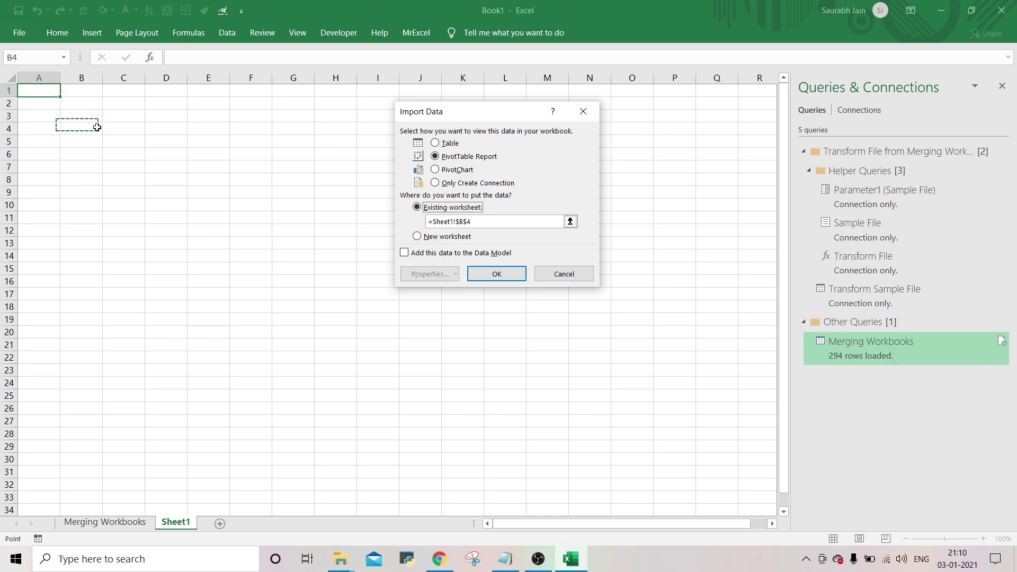
click(492, 276)
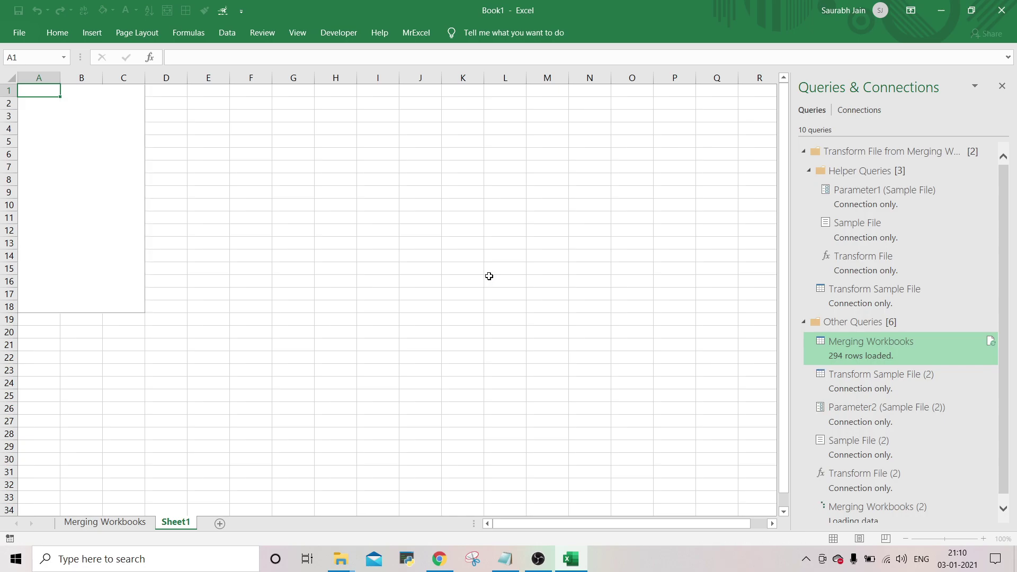
drag(819, 195, 852, 463)
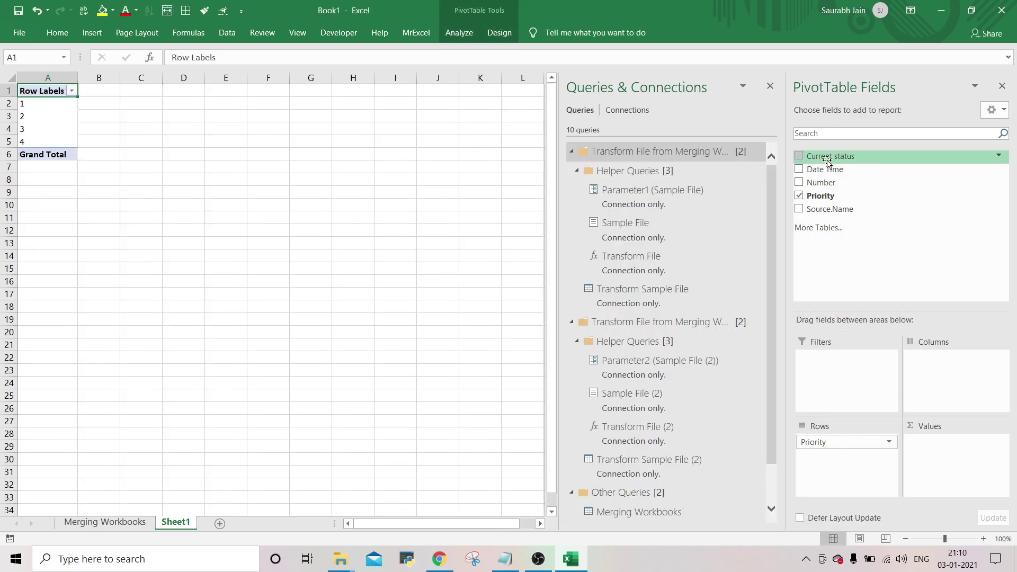
drag(827, 182, 957, 456)
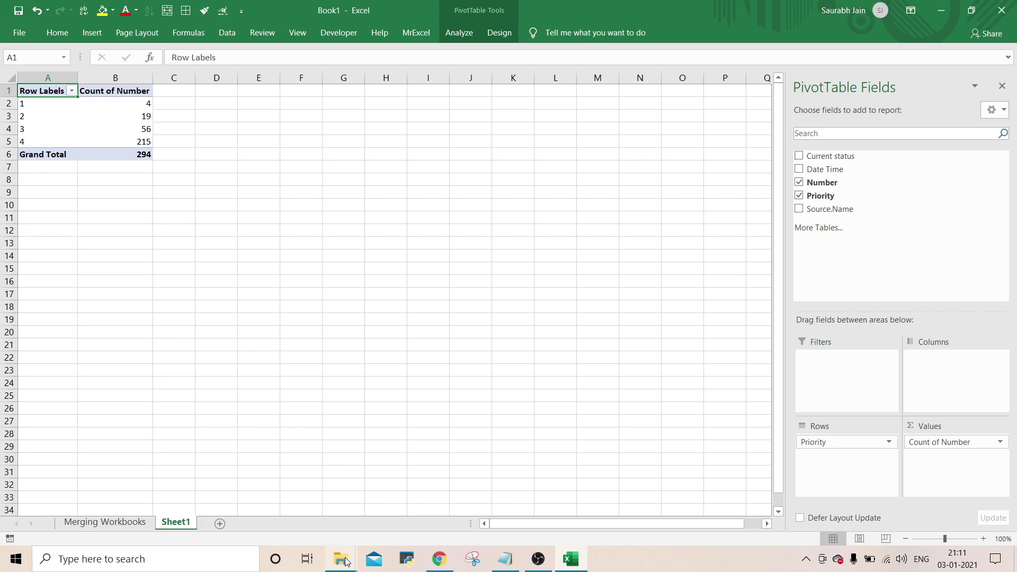
Step: Permanently delete Priority1.xlsx from Merging Workbooks, then open Priority2.xlsx and select rows 14–27
mouse_move(345, 562)
click(304, 519)
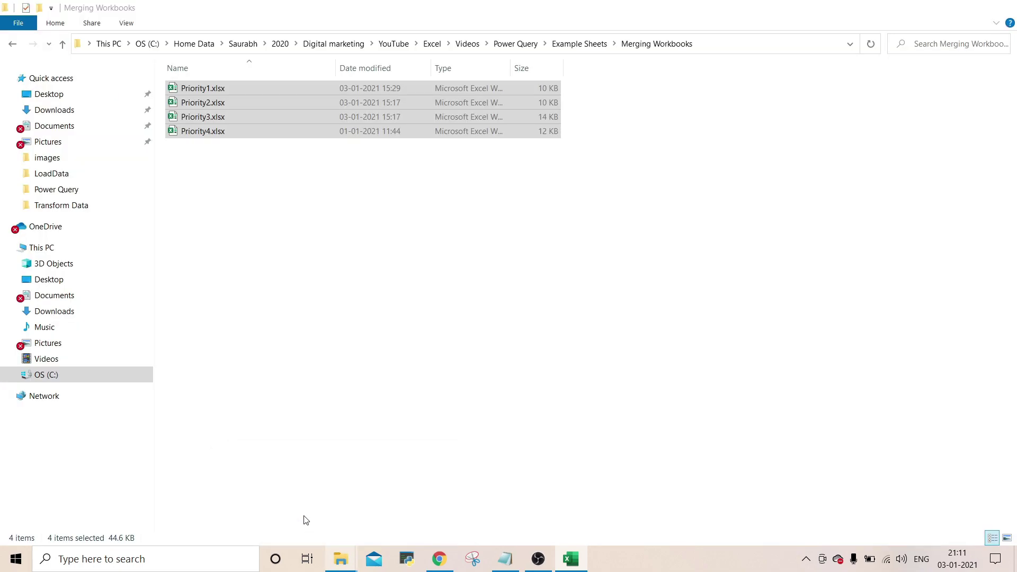
click(284, 200)
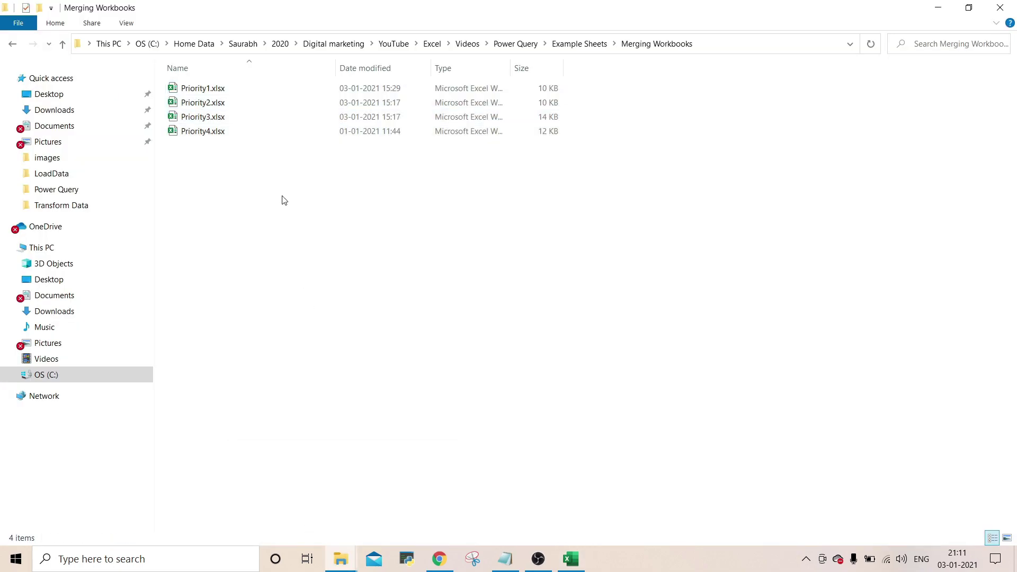
click(213, 88)
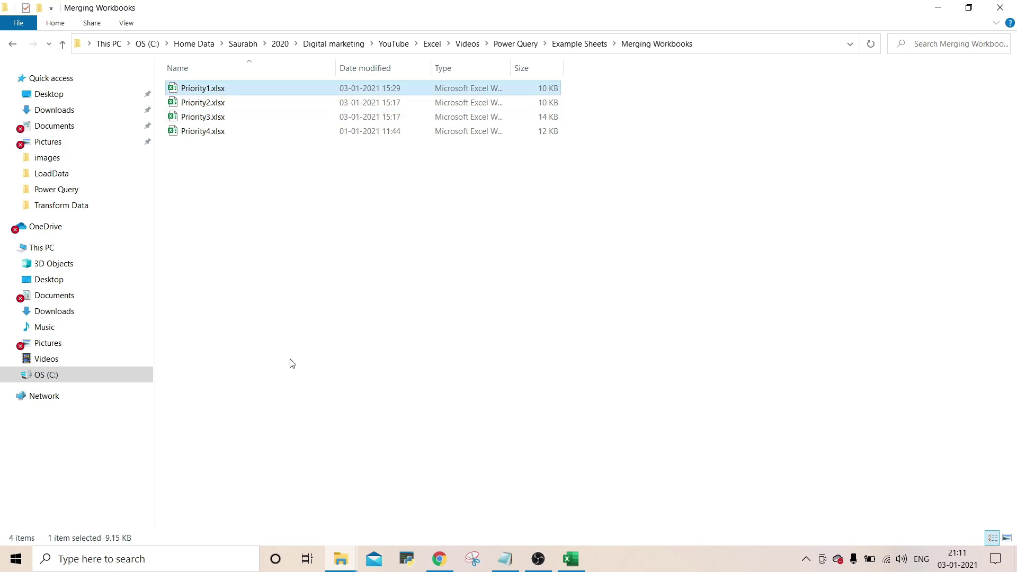
key(shift+Delete)
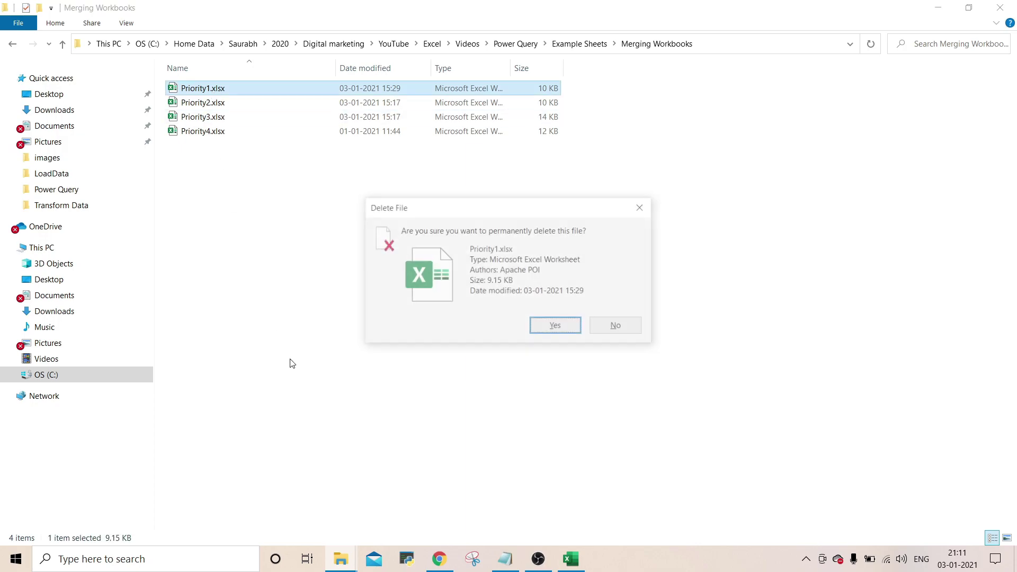
key(Return)
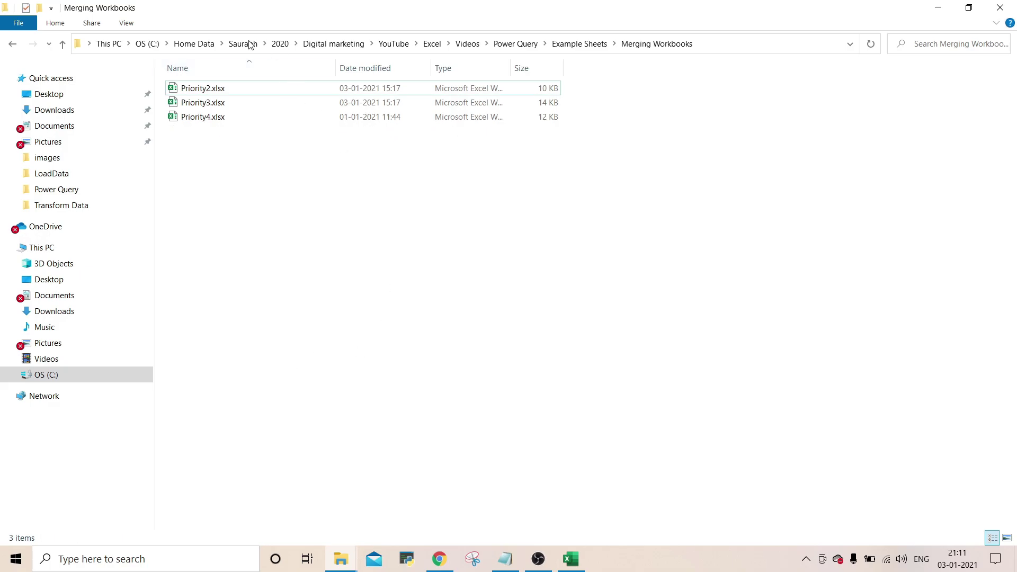
click(200, 90)
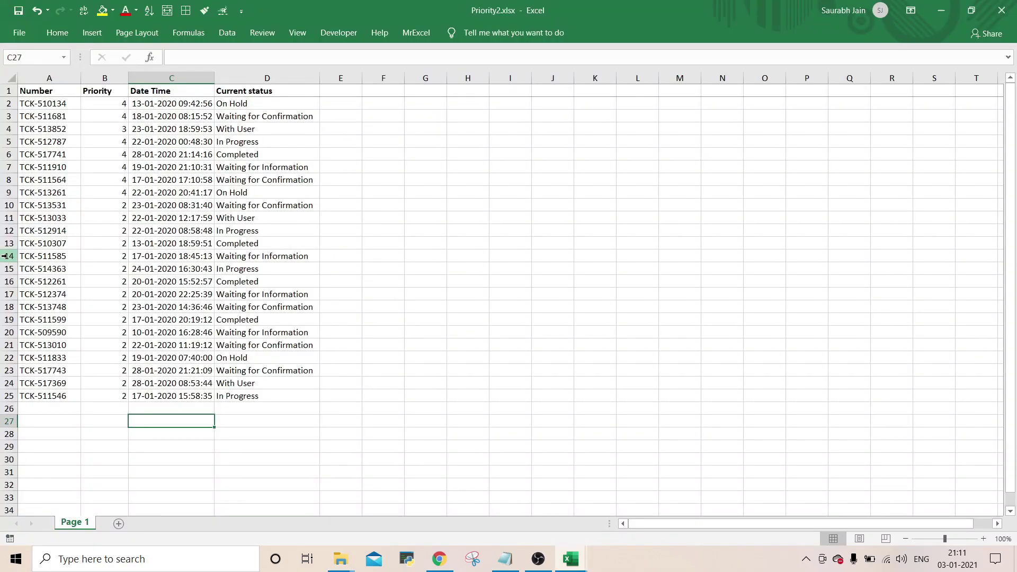
drag(9, 256, 12, 427)
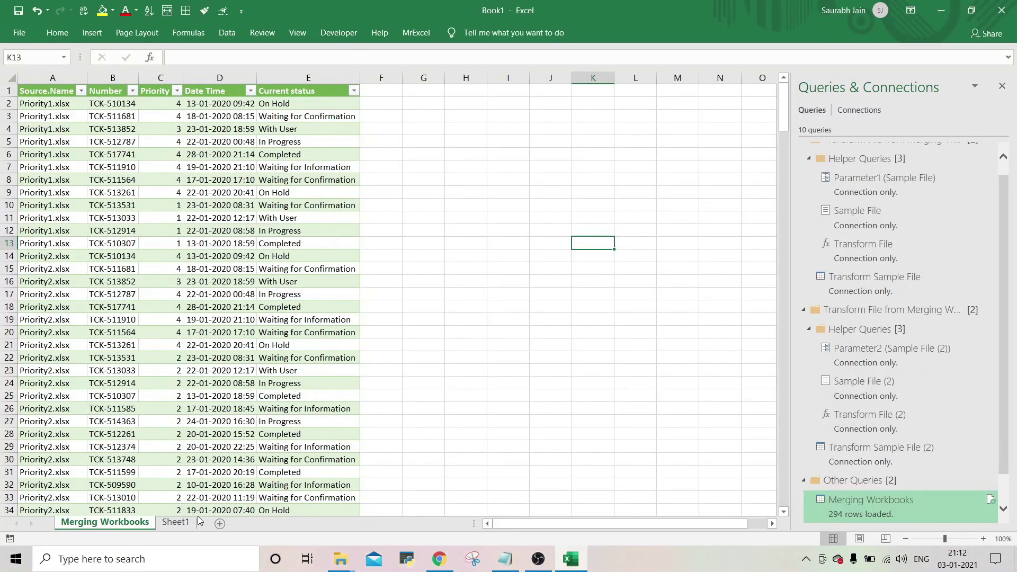
Step: Refresh All so the pivot shows 7, 55, 208, then check the 270-row table's Priority values
click(182, 523)
mouse_move(138, 144)
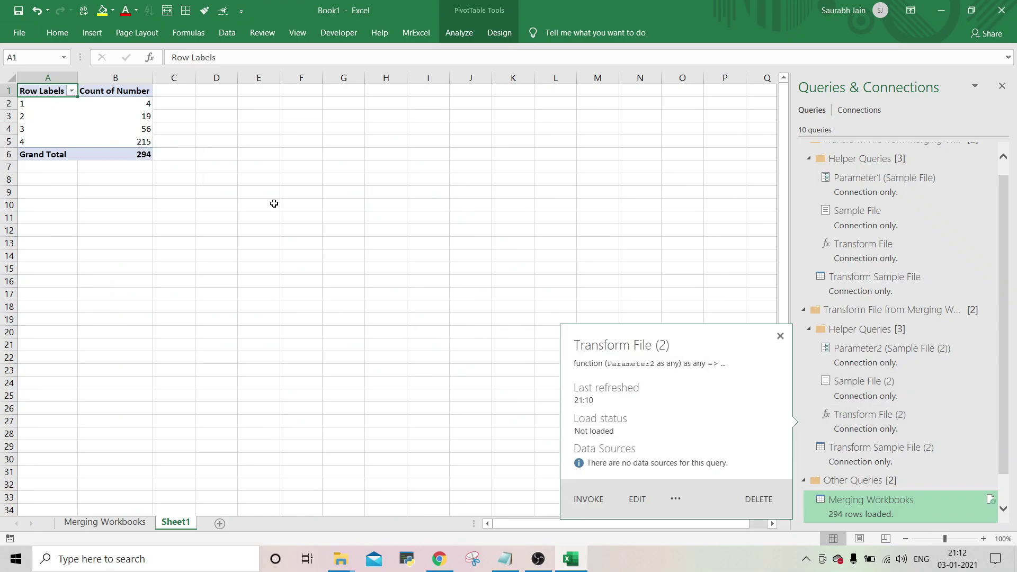
click(228, 35)
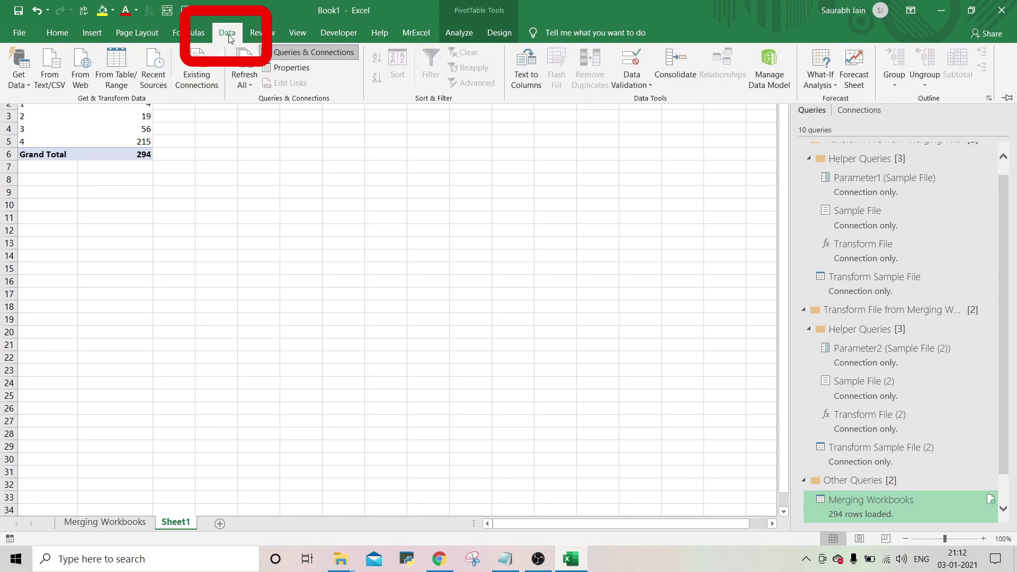
click(245, 65)
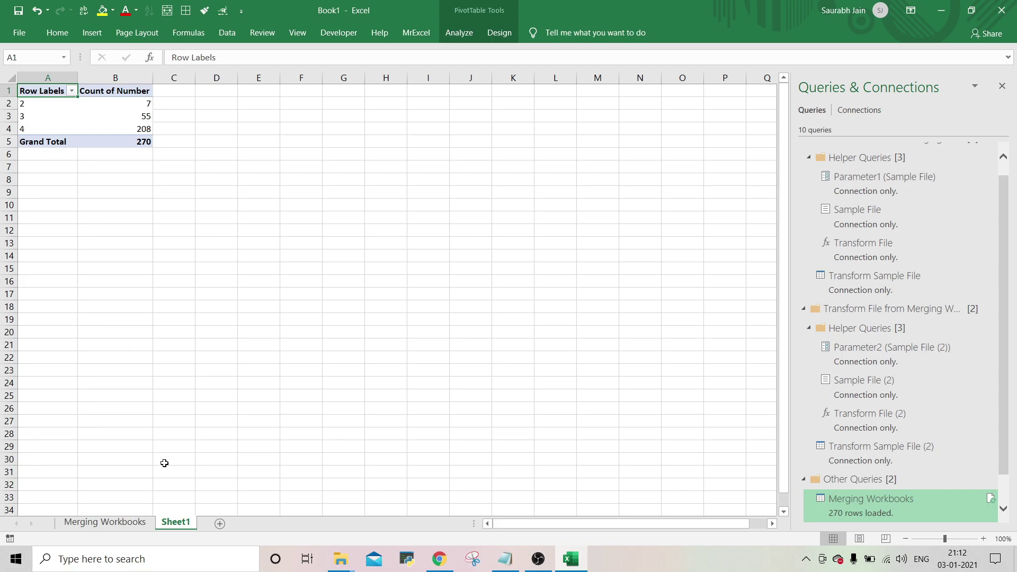
click(86, 524)
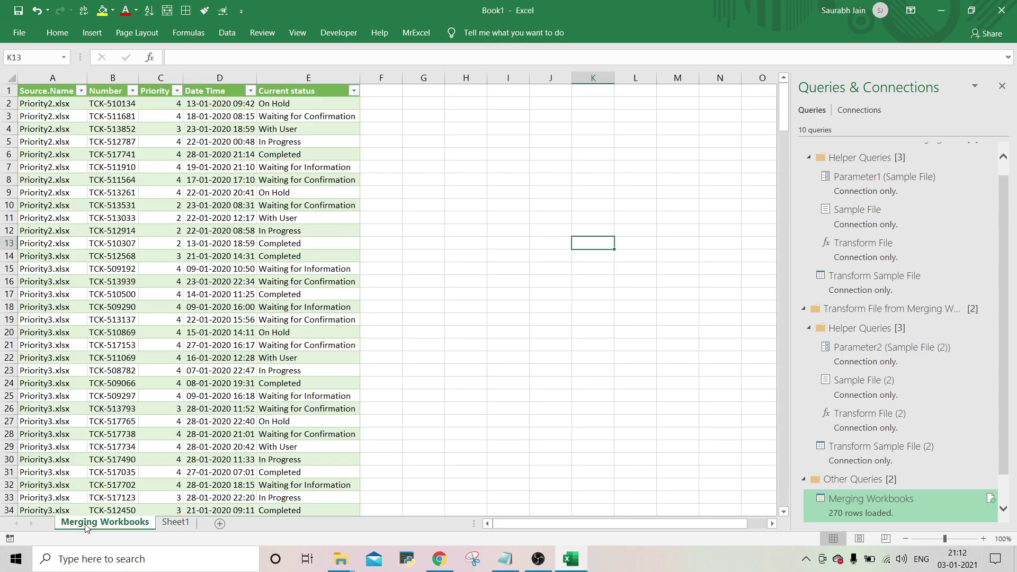
click(177, 91)
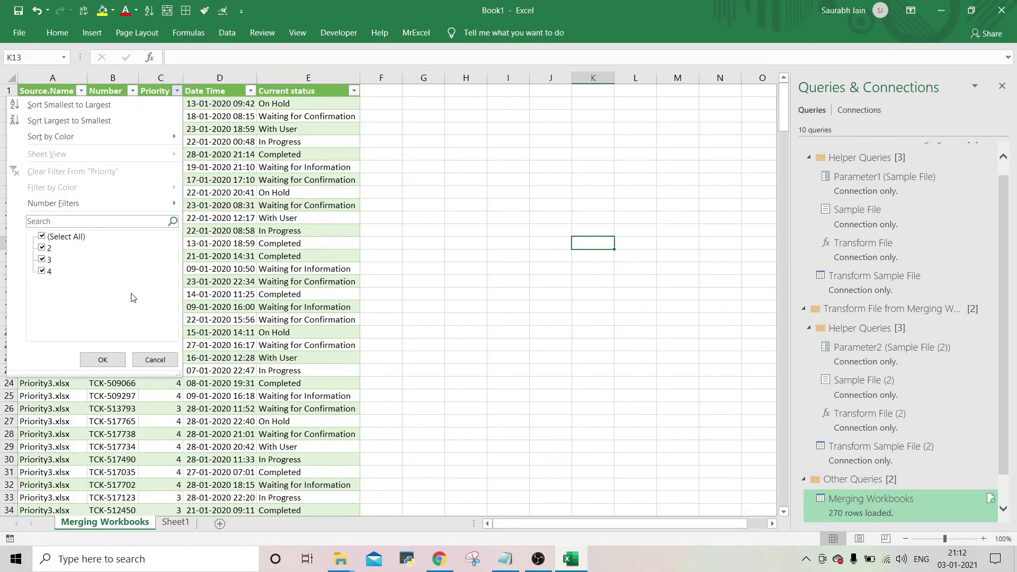